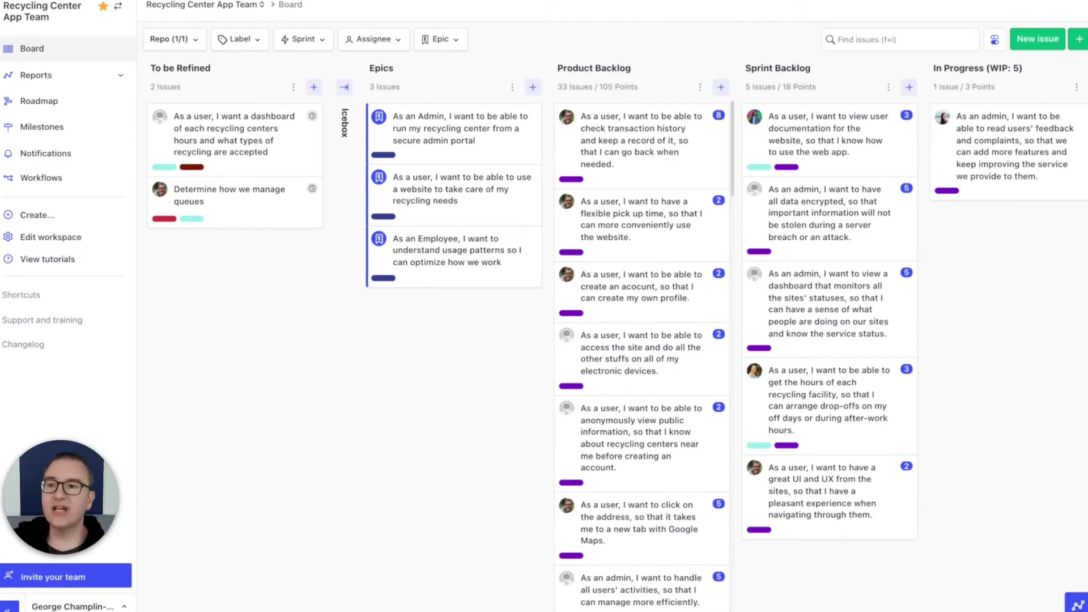
Add the help wanted label to the dashboard user-story and queue-management issues
{"action": "left_click", "coordinate": [160, 116]}
{"action": "left_click", "coordinate": [161, 192]}
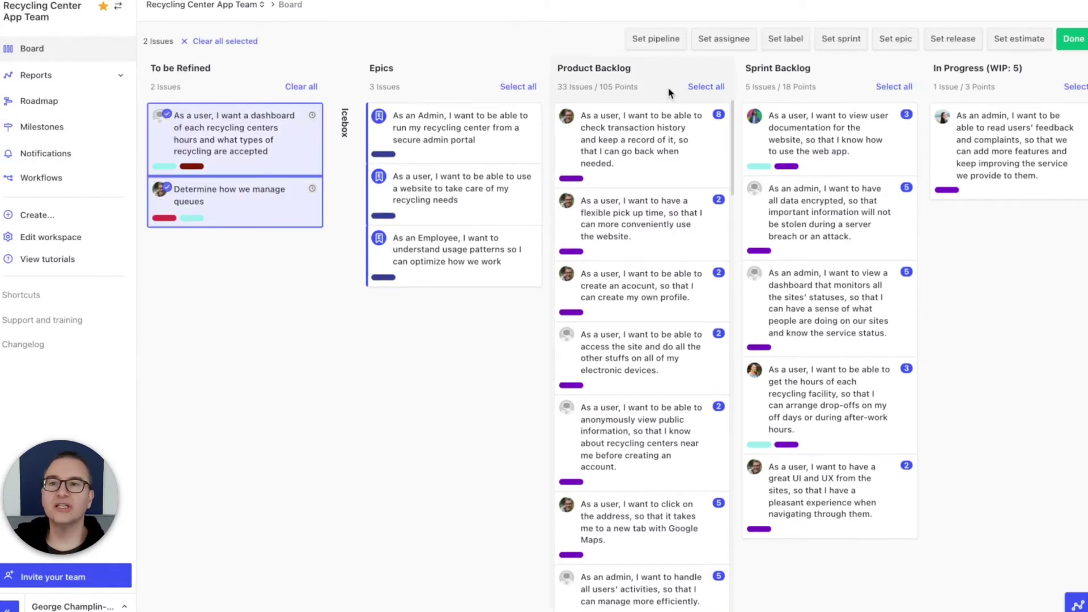
{"action": "left_click", "coordinate": [791, 40]}
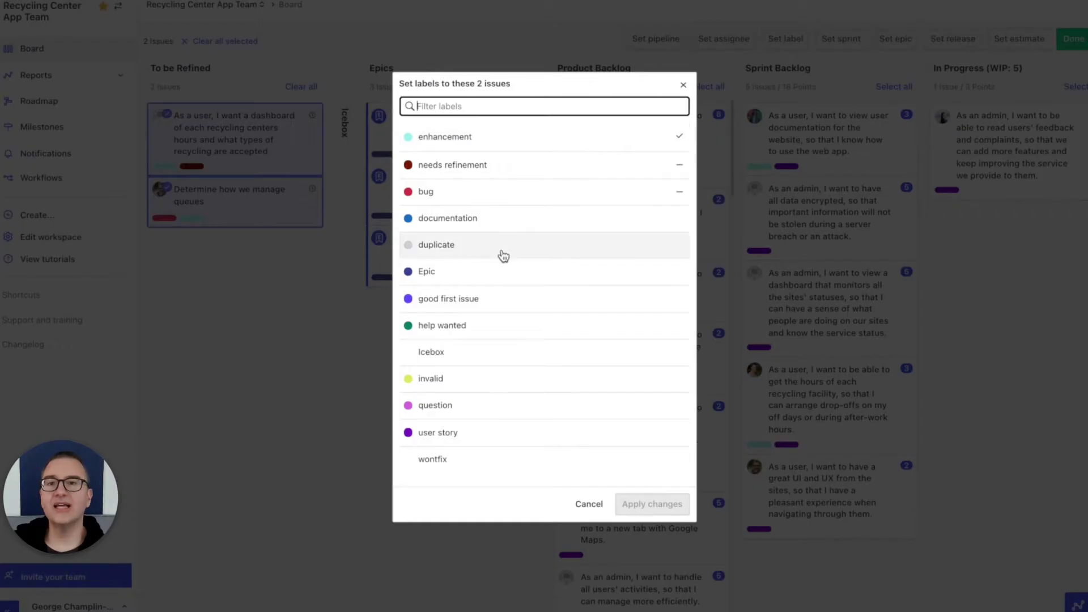
{"action": "left_click", "coordinate": [481, 328]}
{"action": "left_click", "coordinate": [641, 504]}
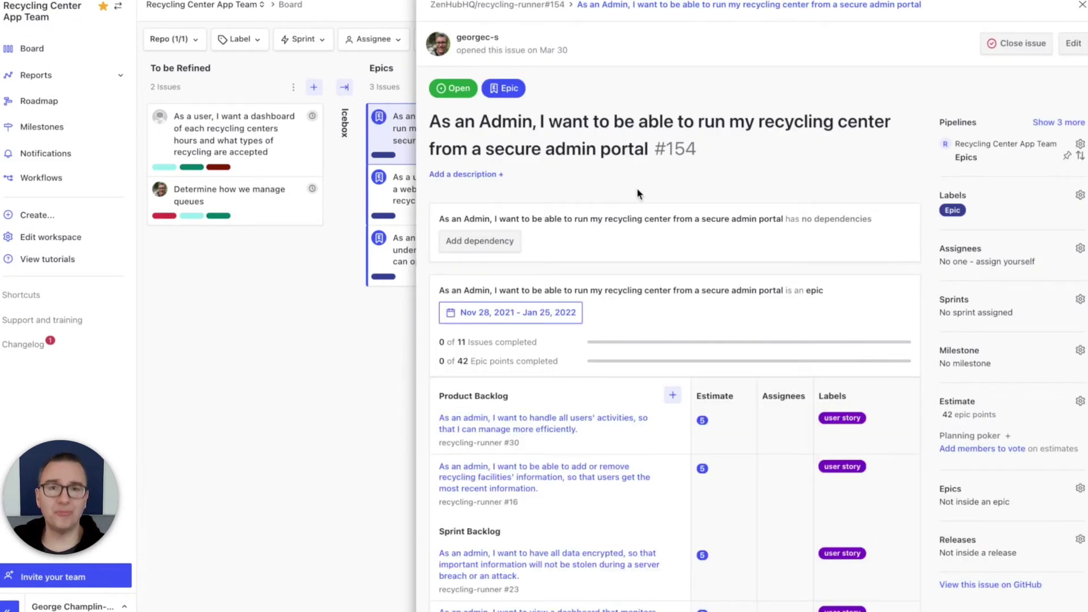
{"action": "scroll", "coordinate": [638, 194], "scroll_direction": "down", "scroll_amount": 4}
{"action": "scroll", "coordinate": [639, 195], "scroll_direction": "down", "scroll_amount": 6}
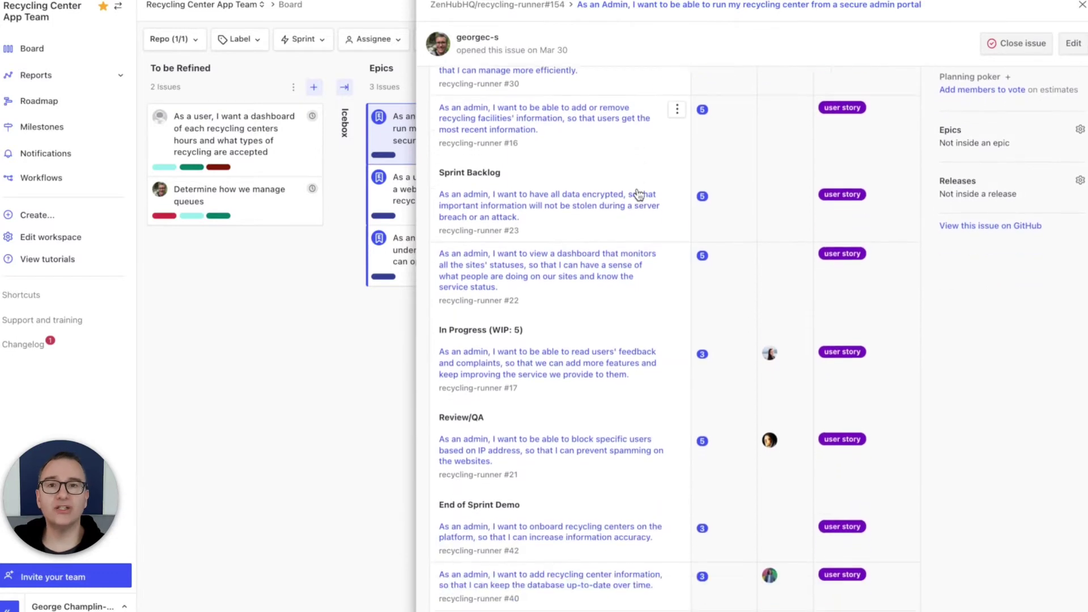
{"action": "scroll", "coordinate": [639, 194], "scroll_direction": "down", "scroll_amount": 3}
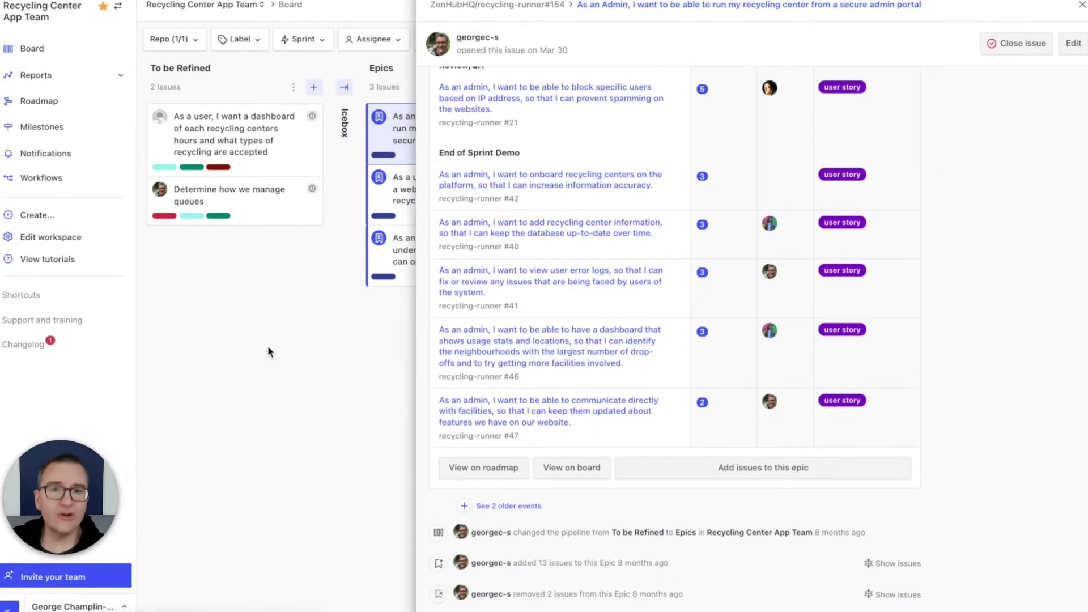
{"action": "left_click", "coordinate": [267, 351]}
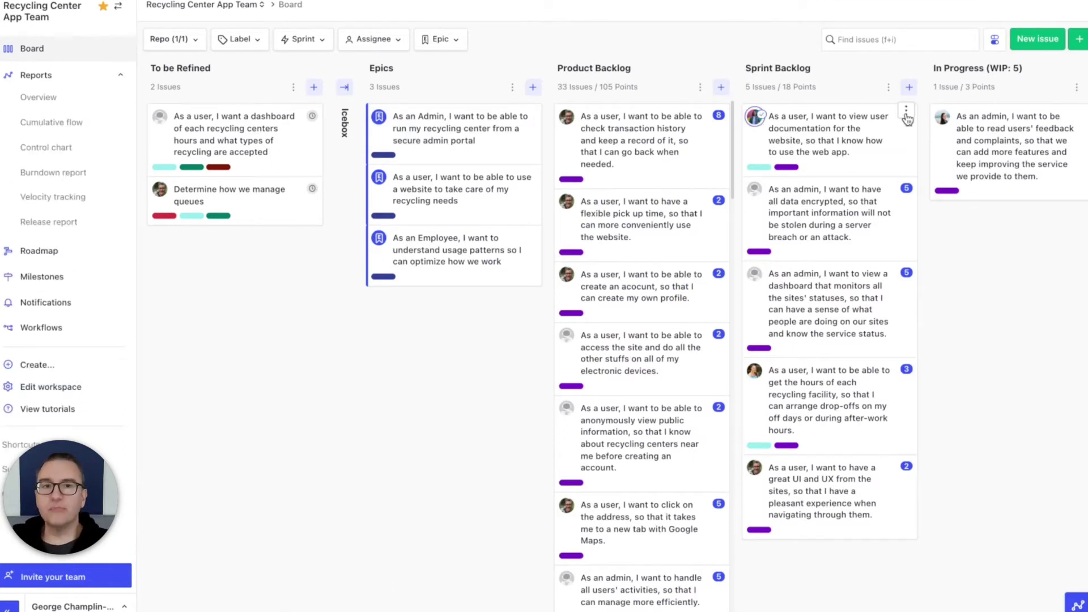
{"action": "left_click", "coordinate": [907, 115]}
{"action": "left_click", "coordinate": [958, 159]}
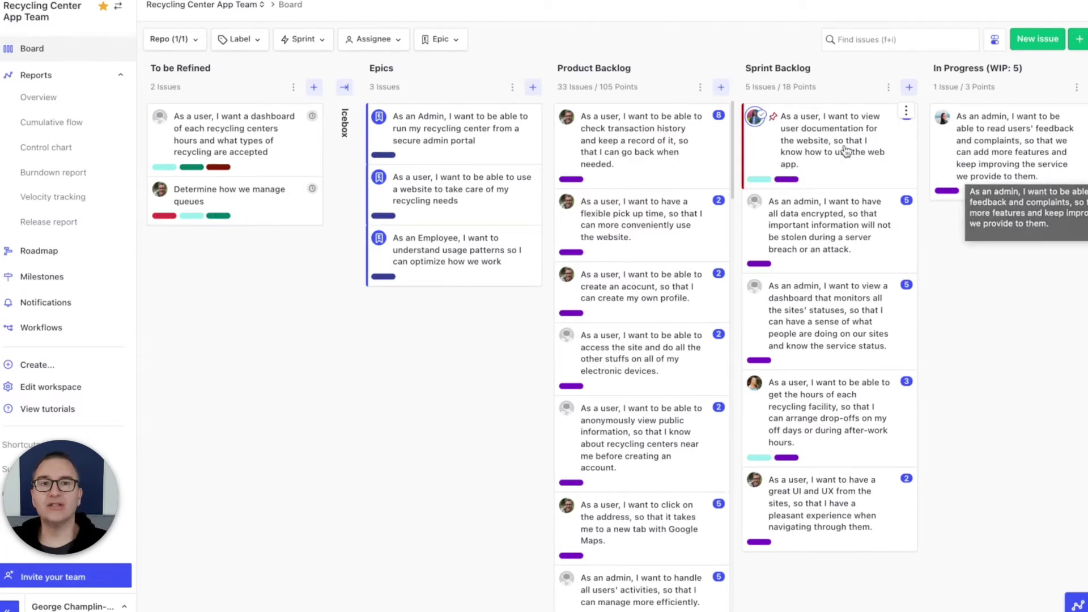
{"action": "left_click", "coordinate": [906, 112]}
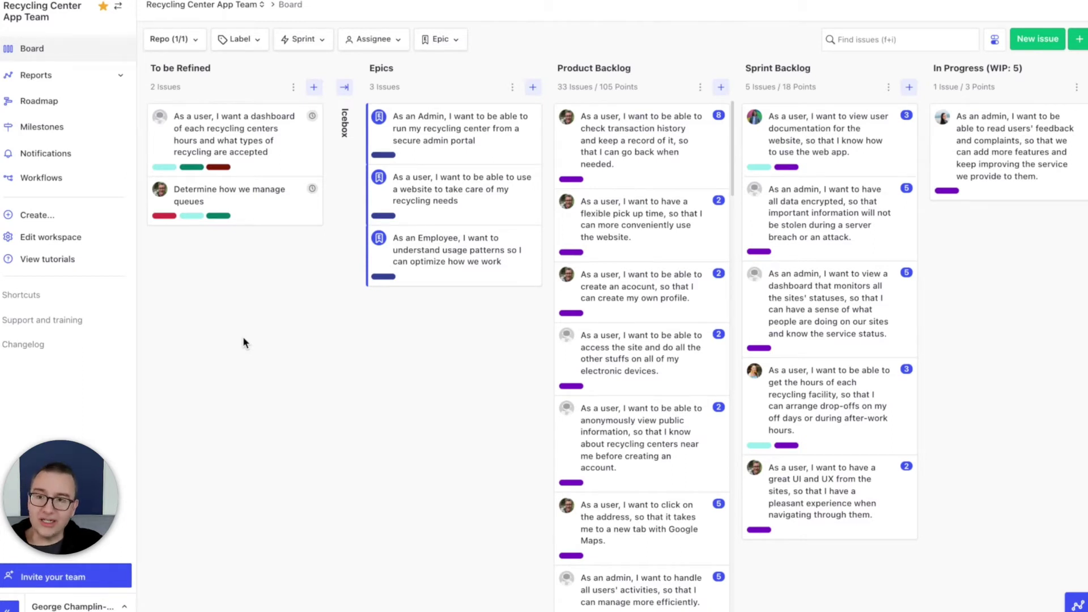
Start planning poker on the dashboard and queue-management issues, inviting recent team members to vote
{"action": "left_click", "coordinate": [160, 115]}
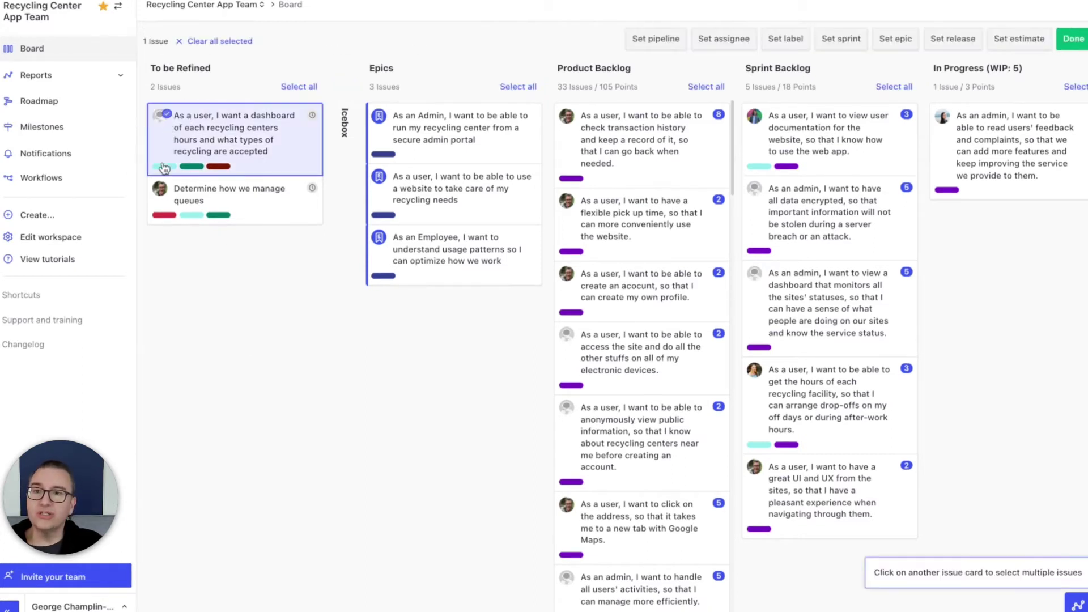
{"action": "left_click", "coordinate": [160, 189]}
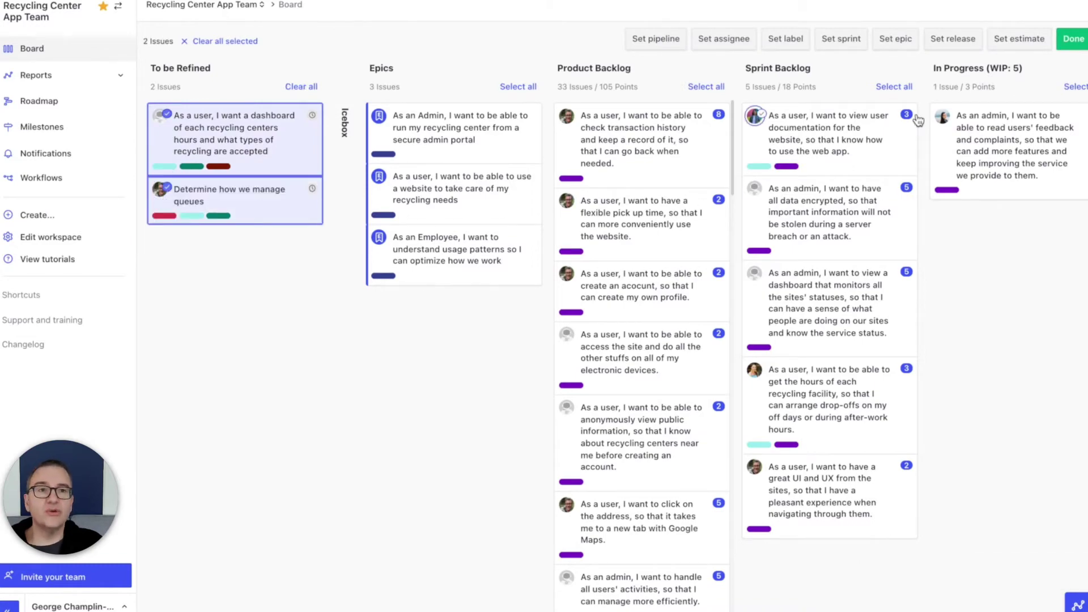
{"action": "left_click", "coordinate": [1006, 38]}
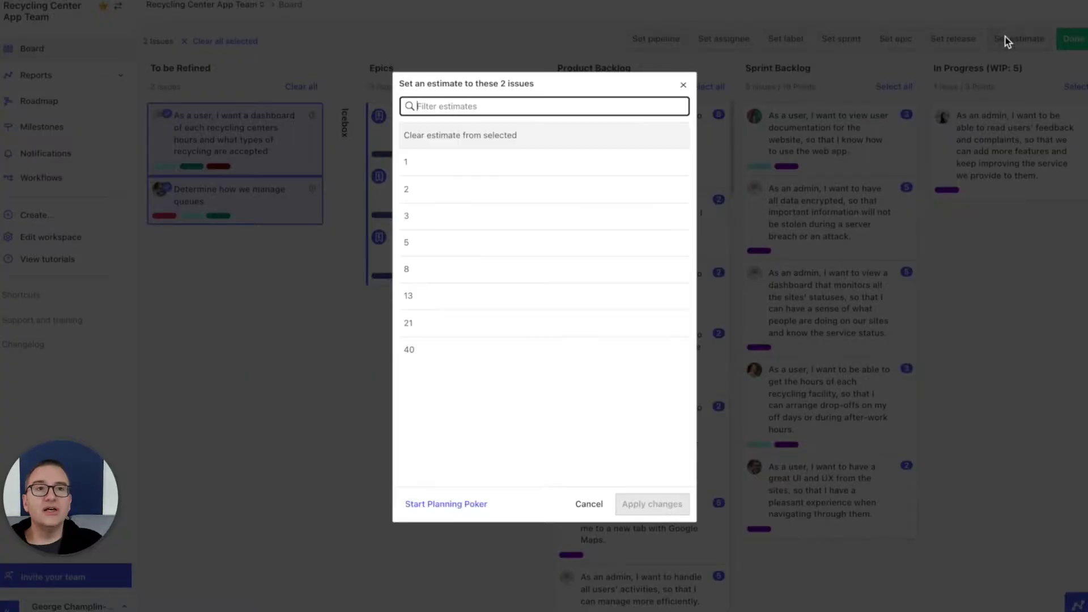
{"action": "left_click", "coordinate": [443, 502]}
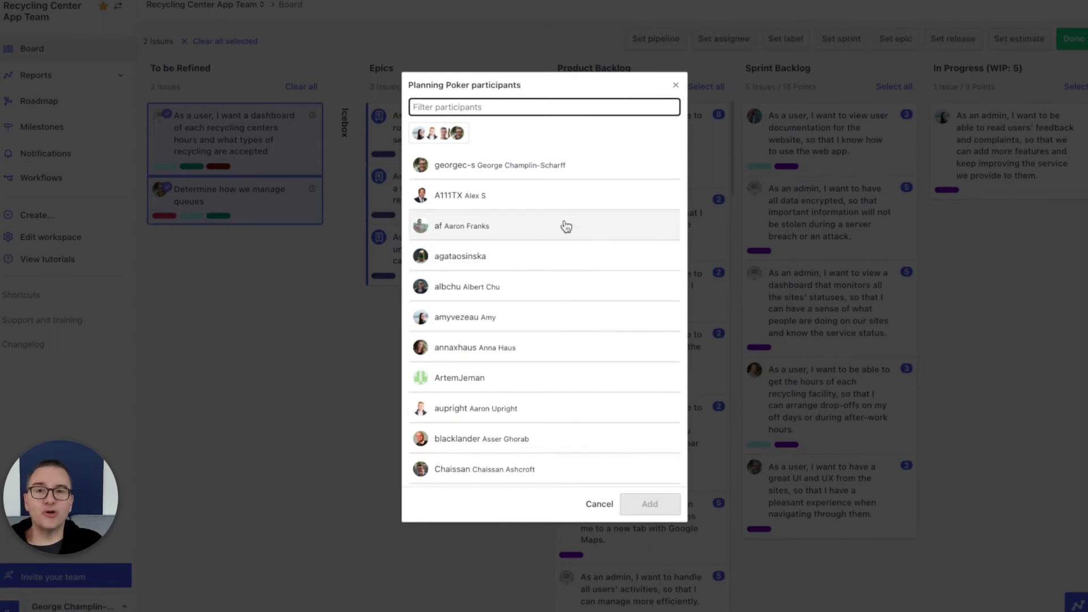
{"action": "left_click", "coordinate": [439, 133]}
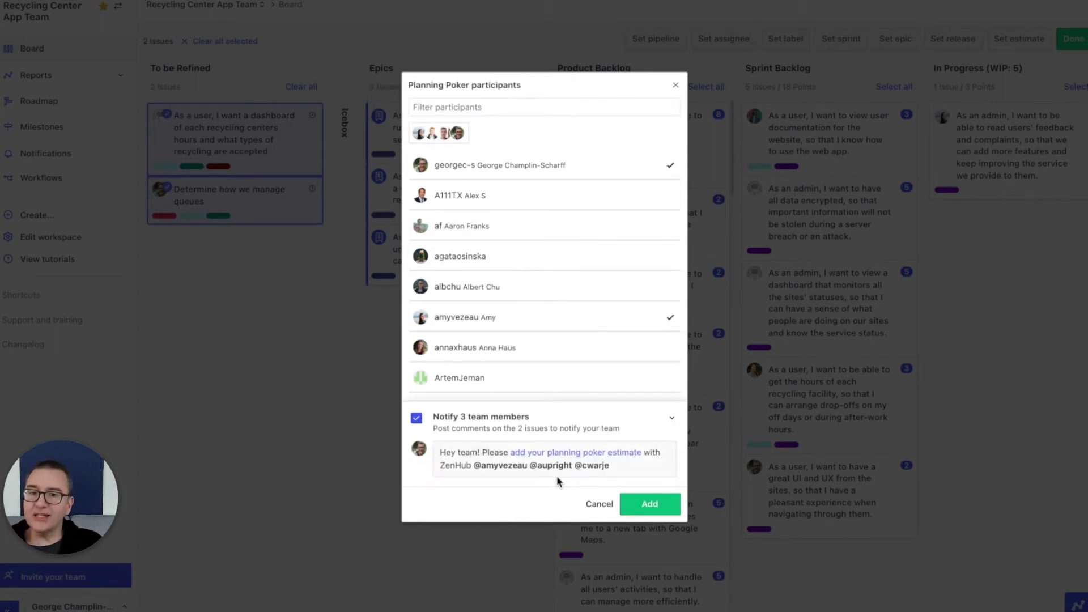
{"action": "left_click", "coordinate": [648, 504]}
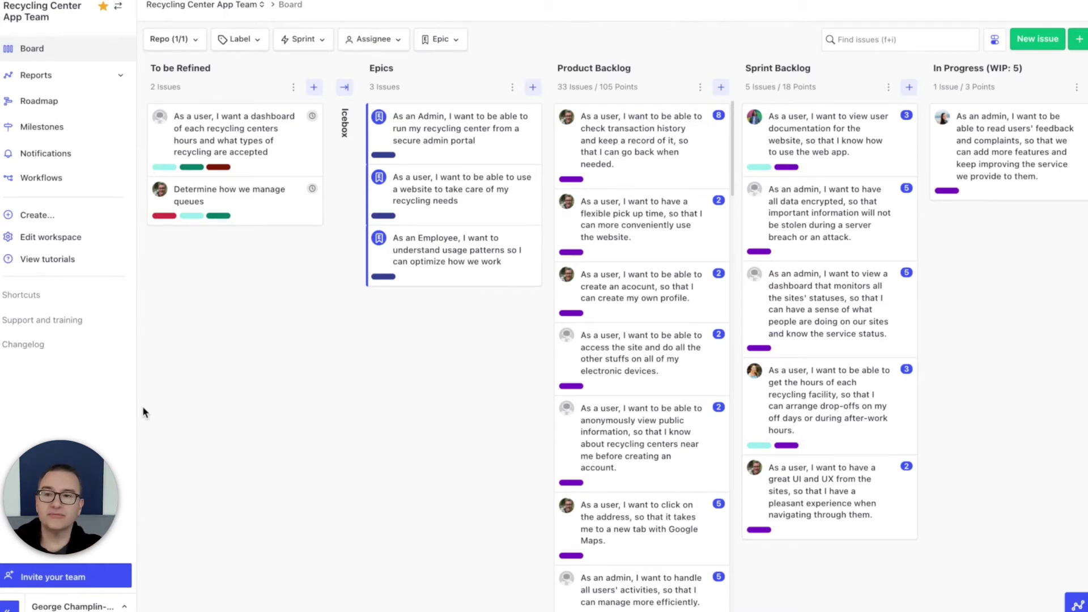
{"action": "left_click", "coordinate": [1080, 38]}
Schedule the first sprint to run from December 6 to December 17
{"action": "left_click", "coordinate": [1002, 290]}
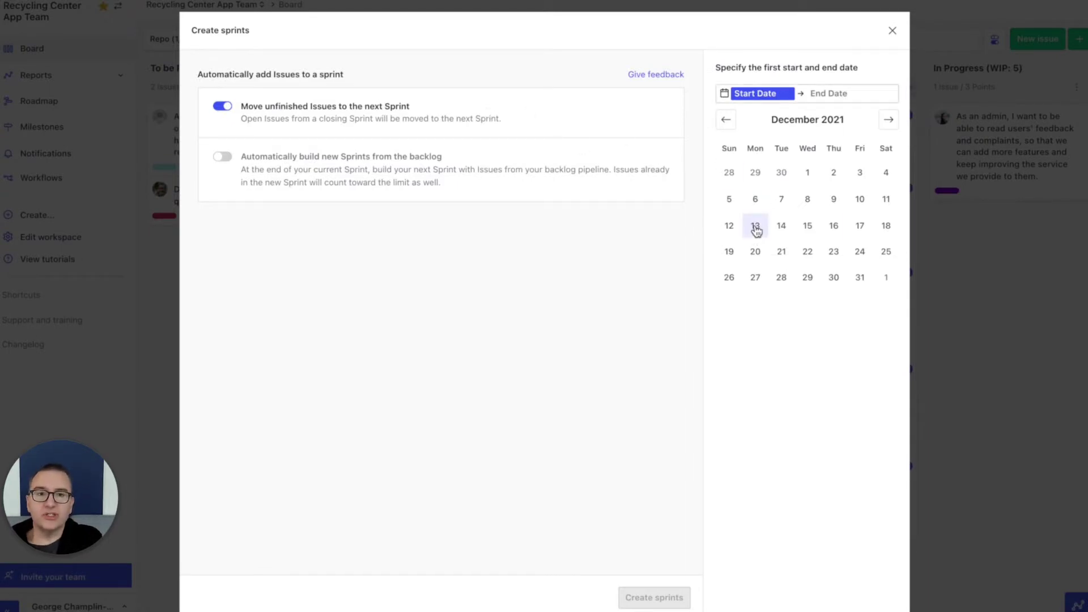
{"action": "left_click", "coordinate": [755, 204]}
{"action": "left_click", "coordinate": [861, 234]}
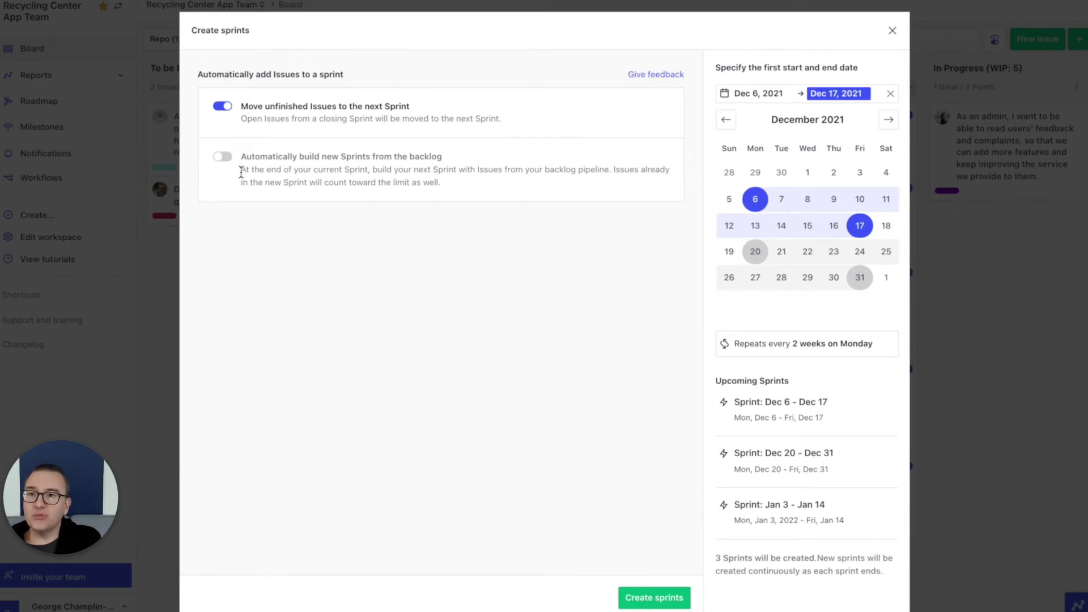
Auto-build new sprints with up to 25 story points from Product Backlog and create them
{"action": "left_click", "coordinate": [223, 157]}
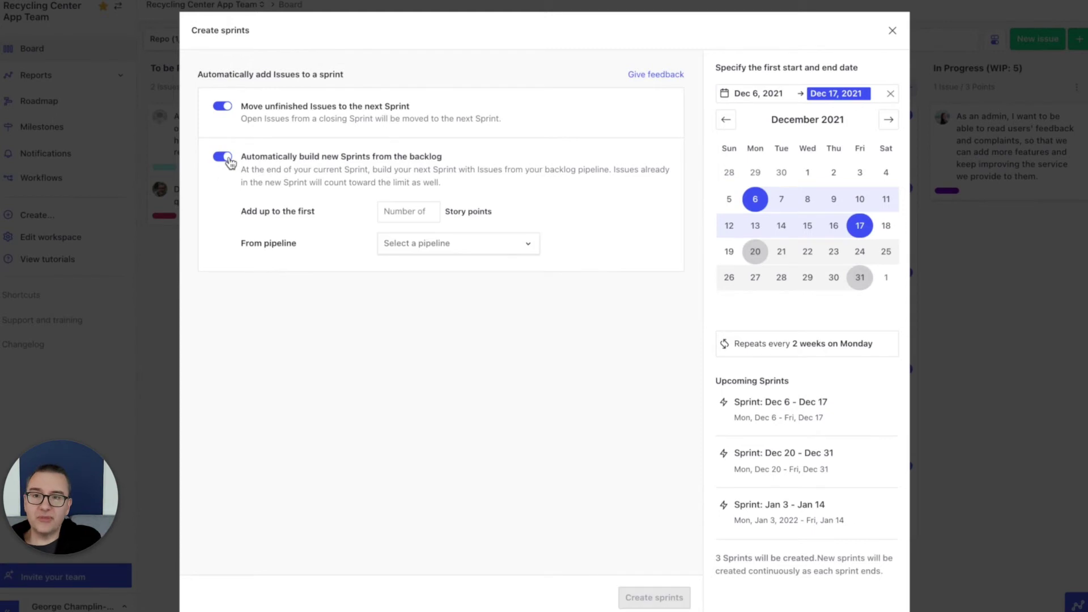
{"action": "left_click", "coordinate": [410, 220]}
{"action": "type", "text": "25"}
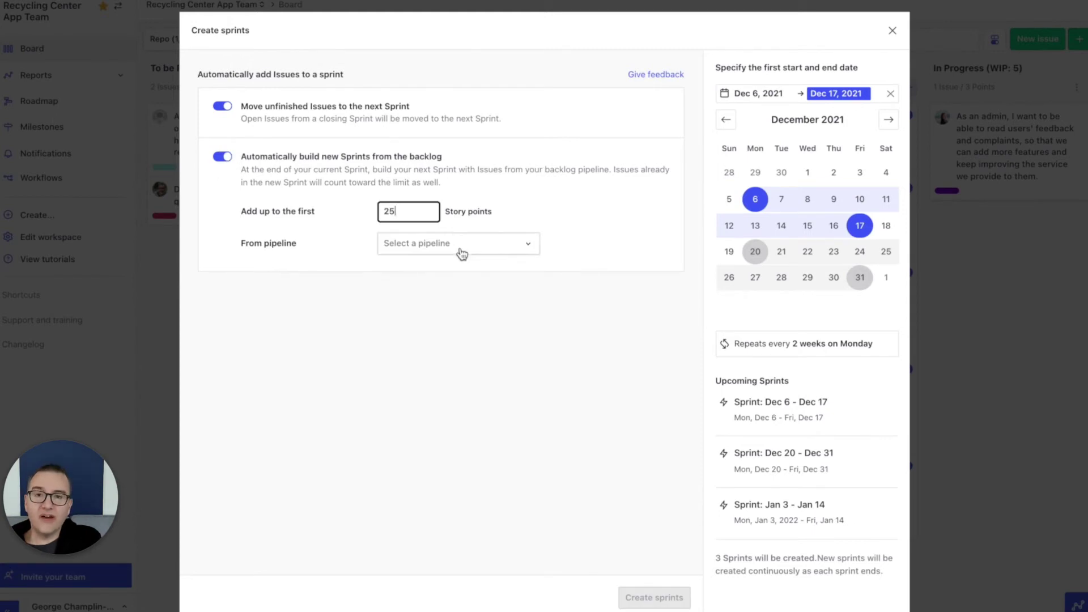
{"action": "left_click", "coordinate": [462, 253]}
{"action": "left_click", "coordinate": [446, 378]}
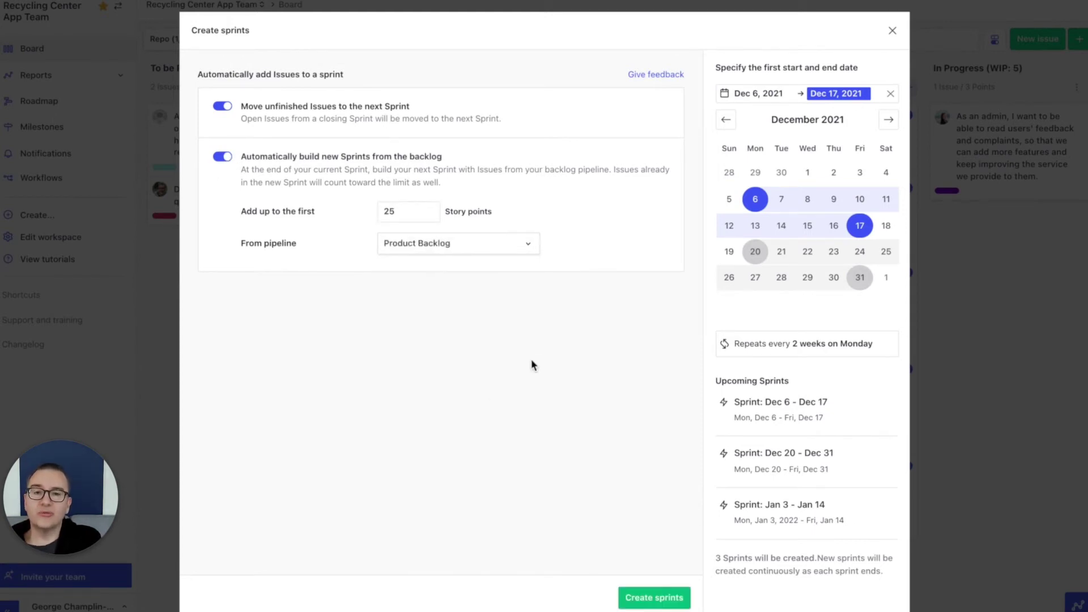
{"action": "left_click", "coordinate": [658, 605]}
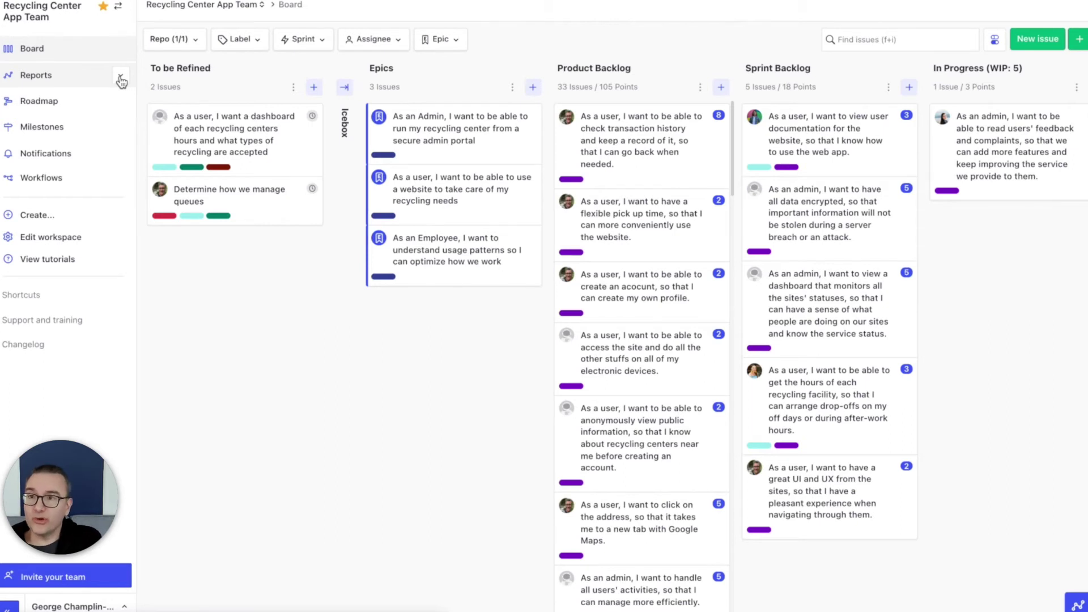
View the Burndown, Velocity tracking and Release reports in turn
{"action": "left_click", "coordinate": [120, 78]}
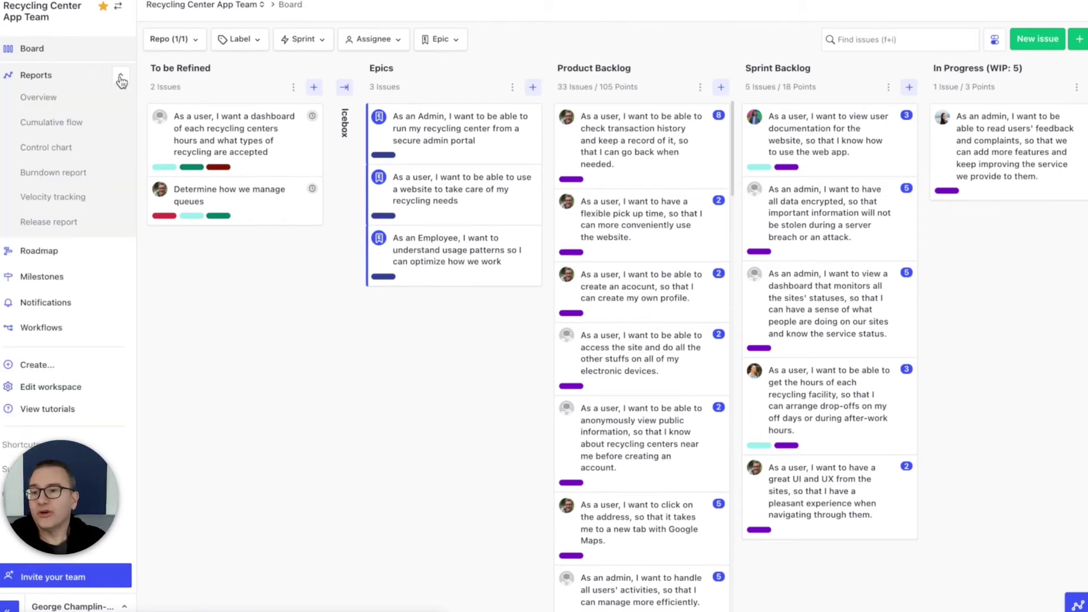
{"action": "left_click", "coordinate": [52, 172]}
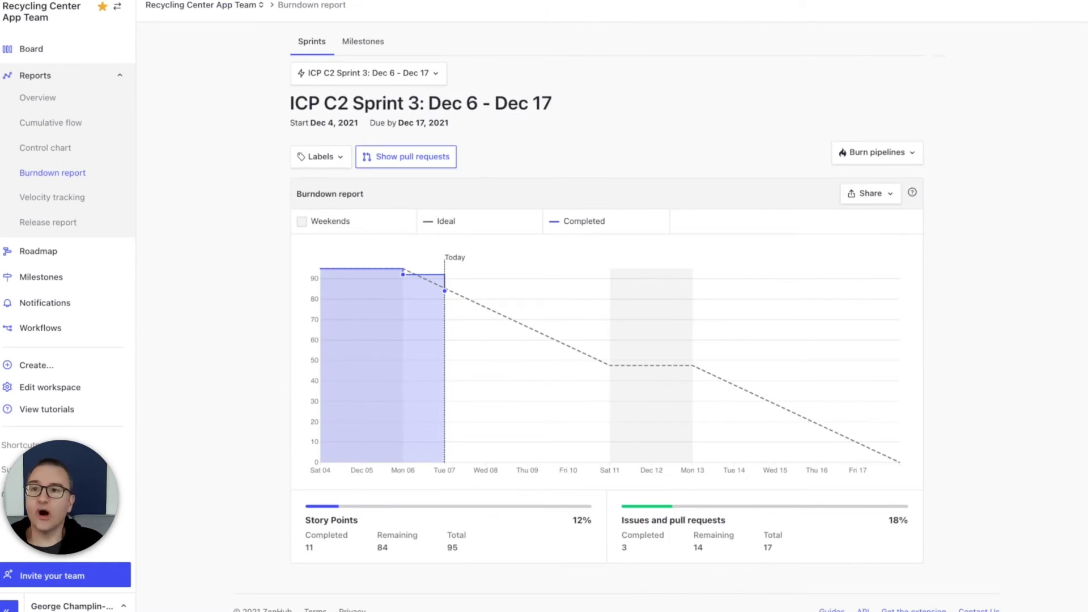
{"action": "left_click", "coordinate": [52, 197]}
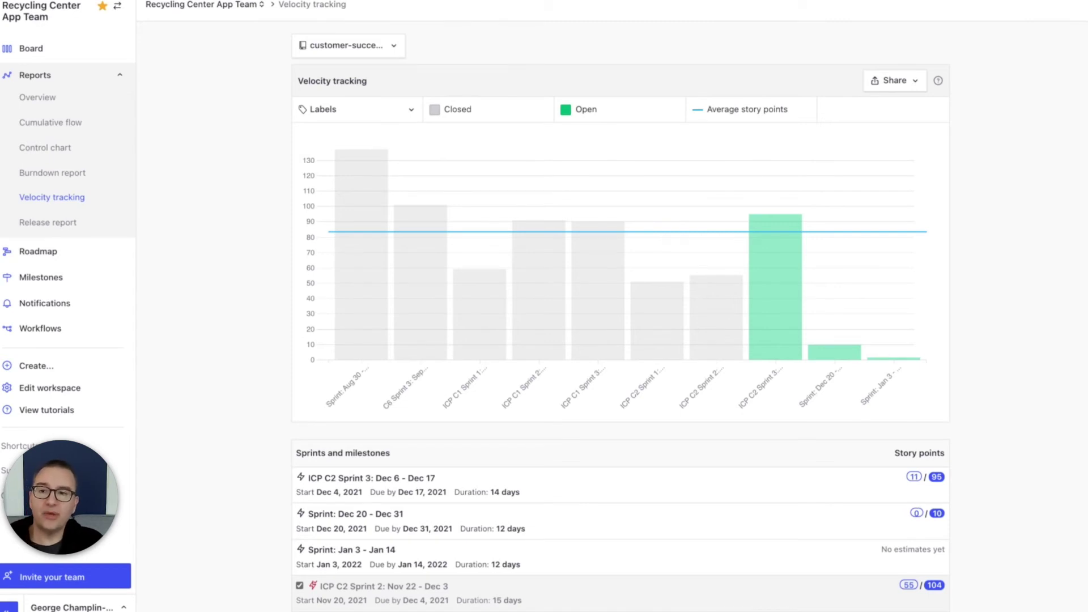
{"action": "left_click", "coordinate": [47, 222]}
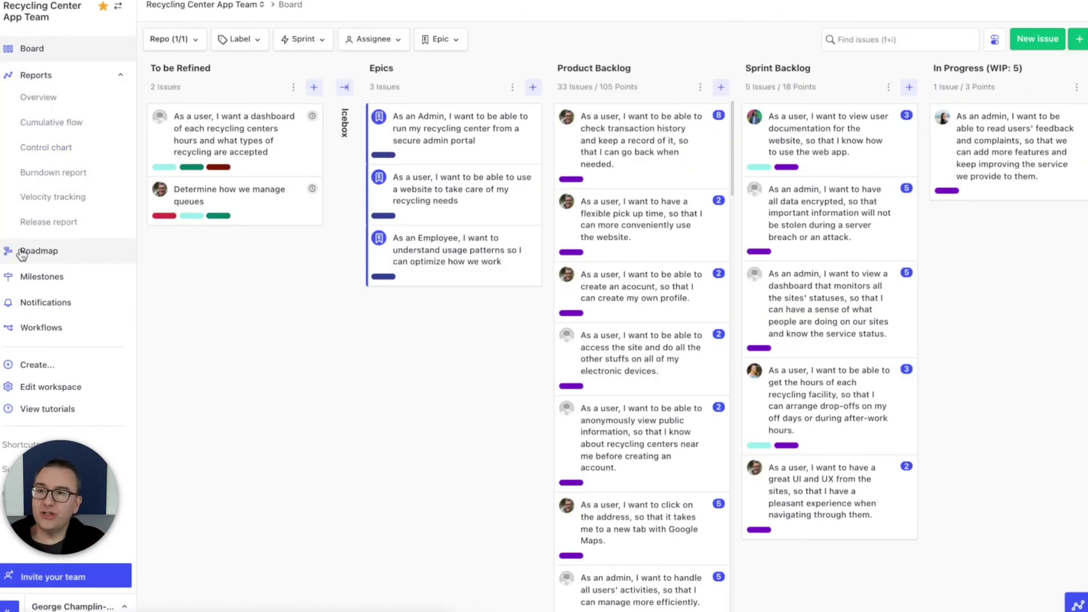
{"action": "left_click", "coordinate": [21, 254]}
Show predicted epic end dates on the roadmap and colour its bars by project status
{"action": "left_click", "coordinate": [894, 38]}
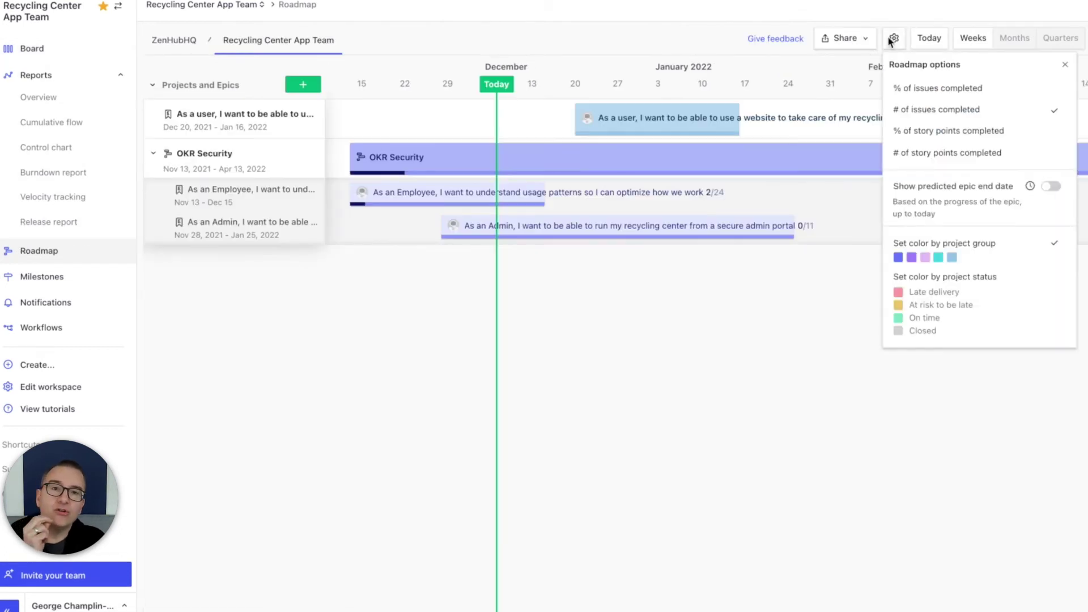
{"action": "left_click", "coordinate": [1057, 191]}
{"action": "left_click", "coordinate": [973, 300]}
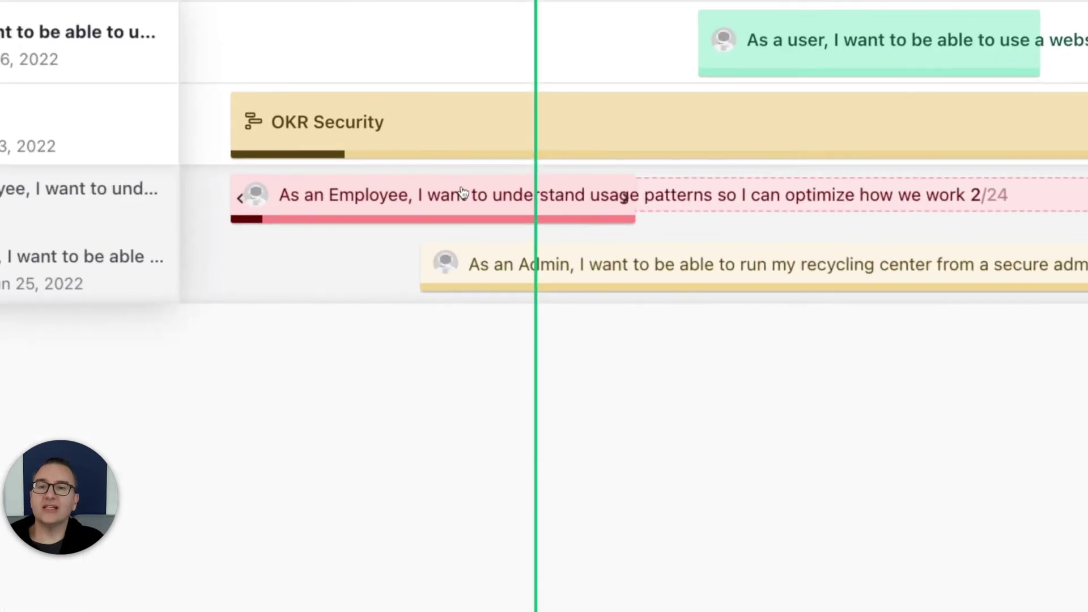
{"action": "left_click", "coordinate": [43, 329]}
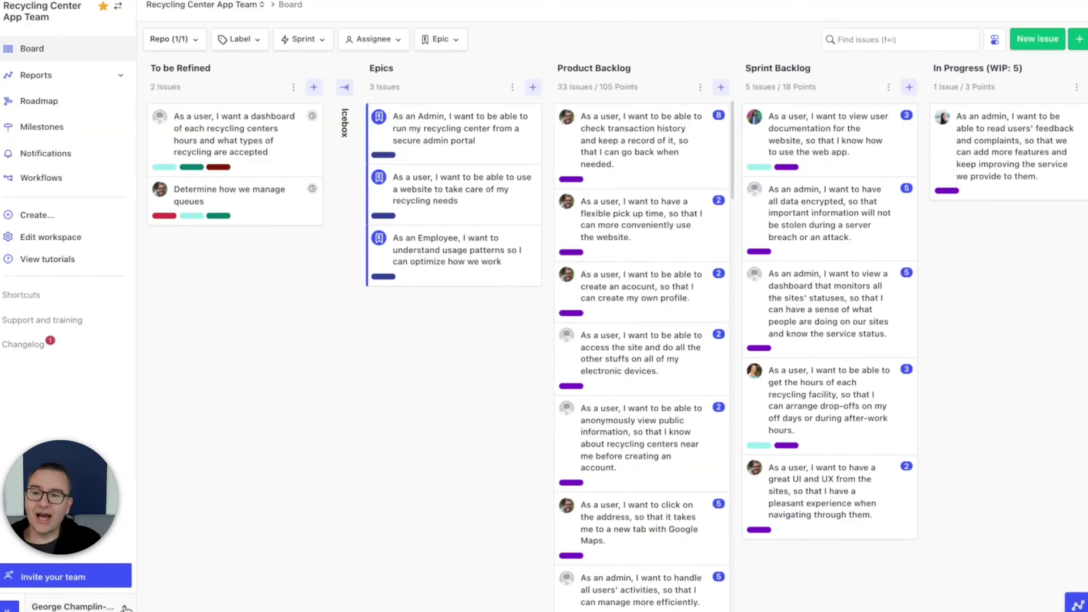
{"action": "left_click", "coordinate": [124, 606]}
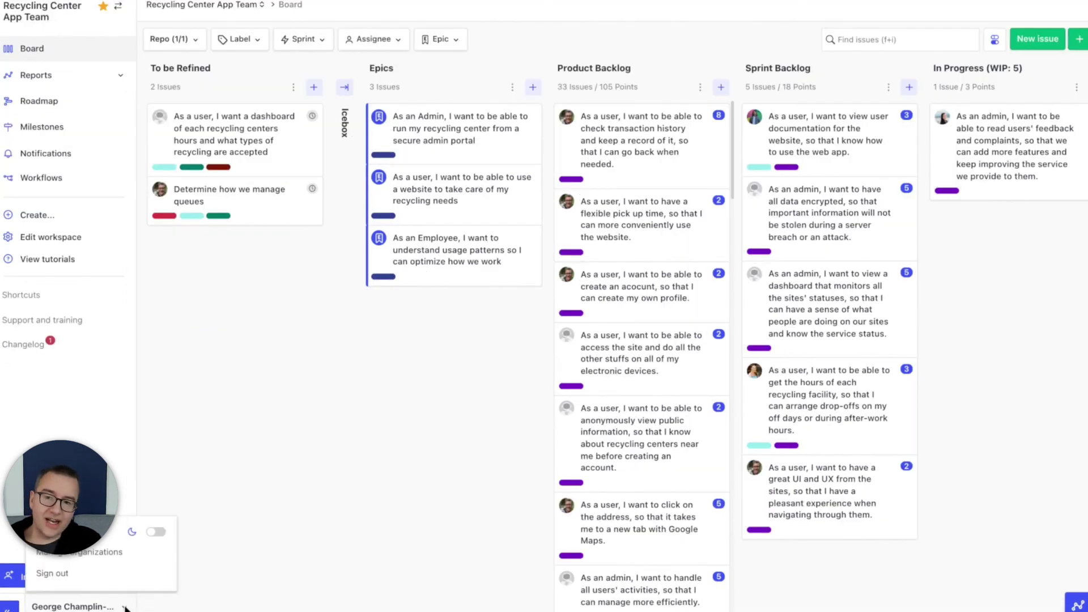
Turn on dark mode and scroll down the Lorem - Whole Team Workspace View board
{"action": "left_click", "coordinate": [156, 532]}
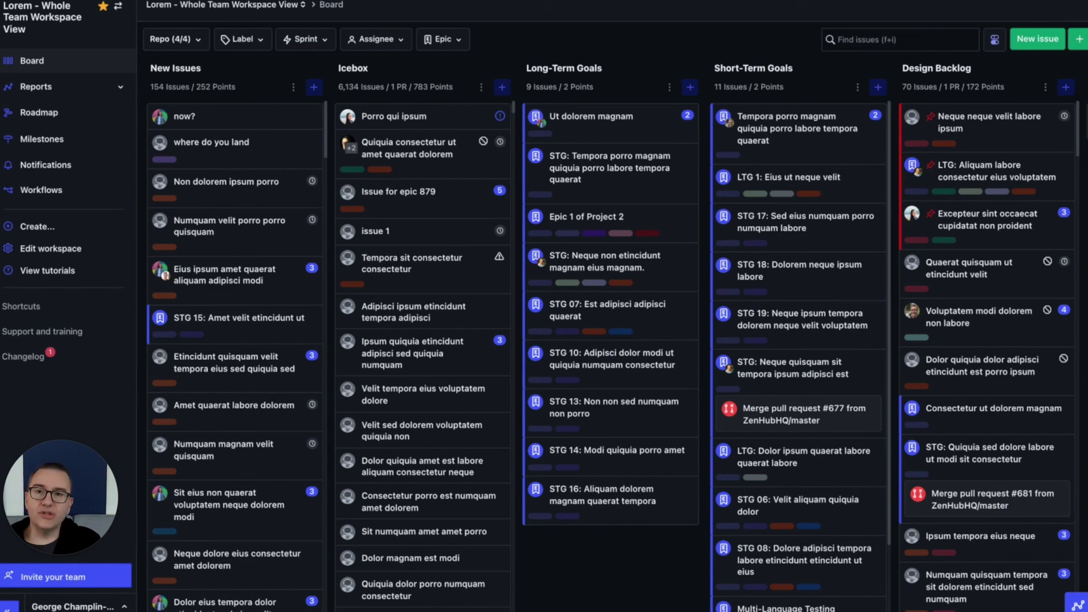
{"action": "scroll", "coordinate": [459, 136], "scroll_direction": "down", "scroll_amount": 10}
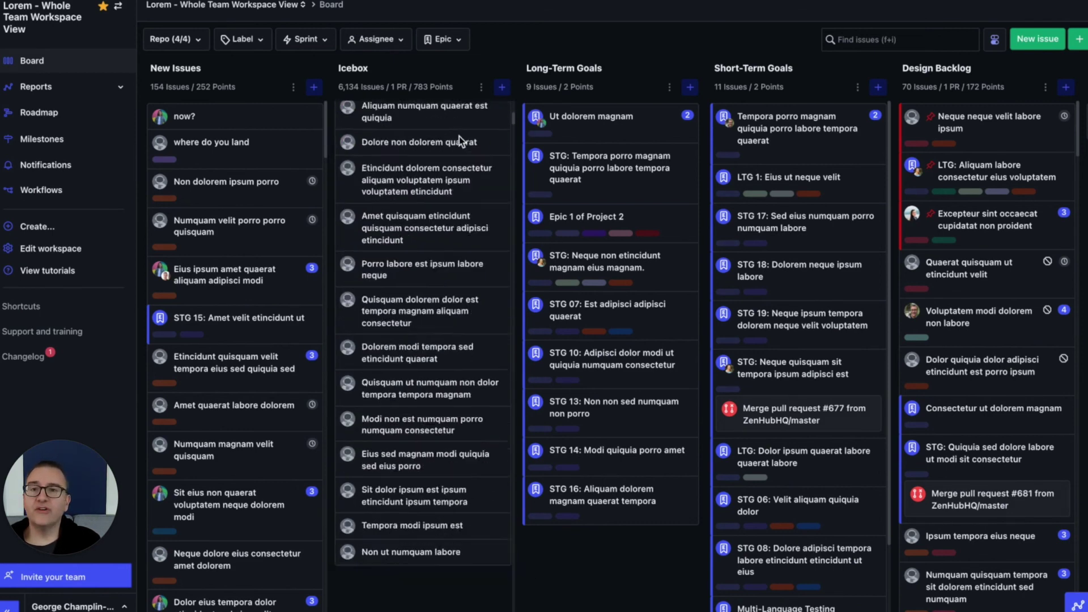
{"action": "scroll", "coordinate": [459, 136], "scroll_direction": "down", "scroll_amount": 10}
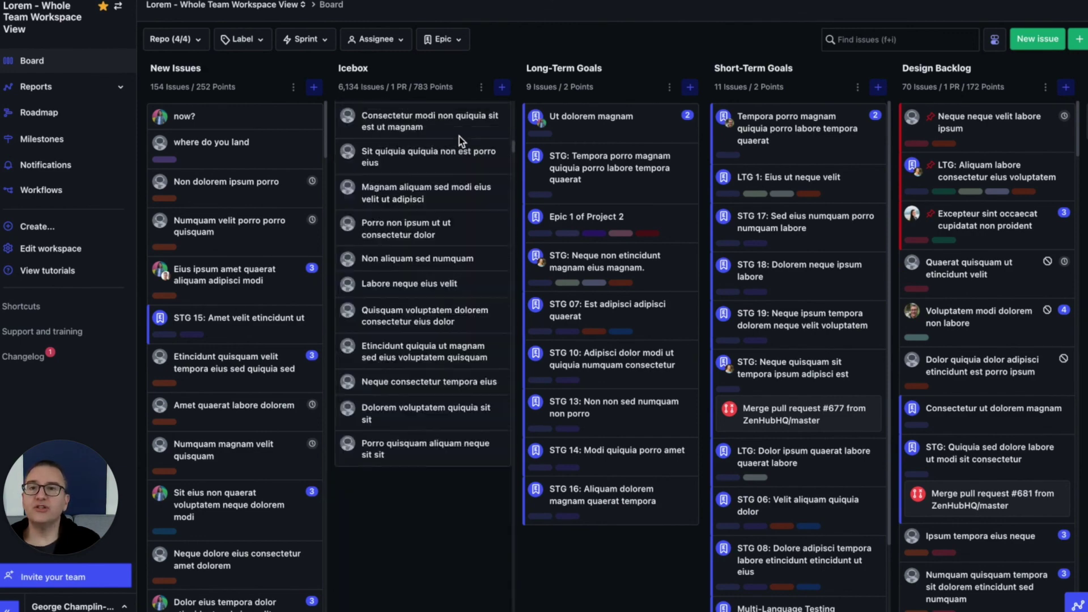
{"action": "scroll", "coordinate": [459, 136], "scroll_direction": "down", "scroll_amount": 10}
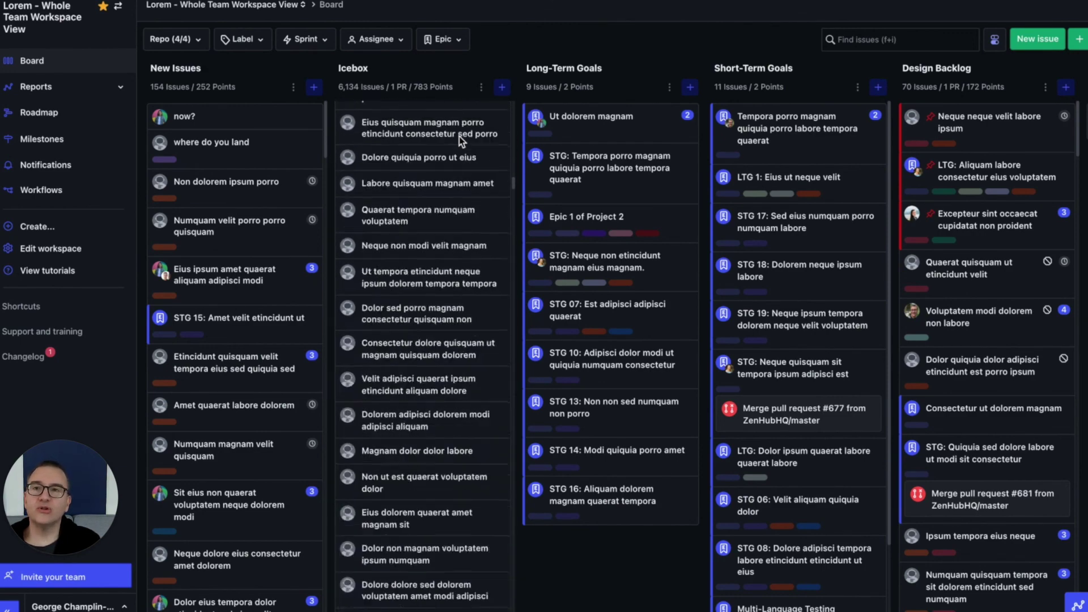